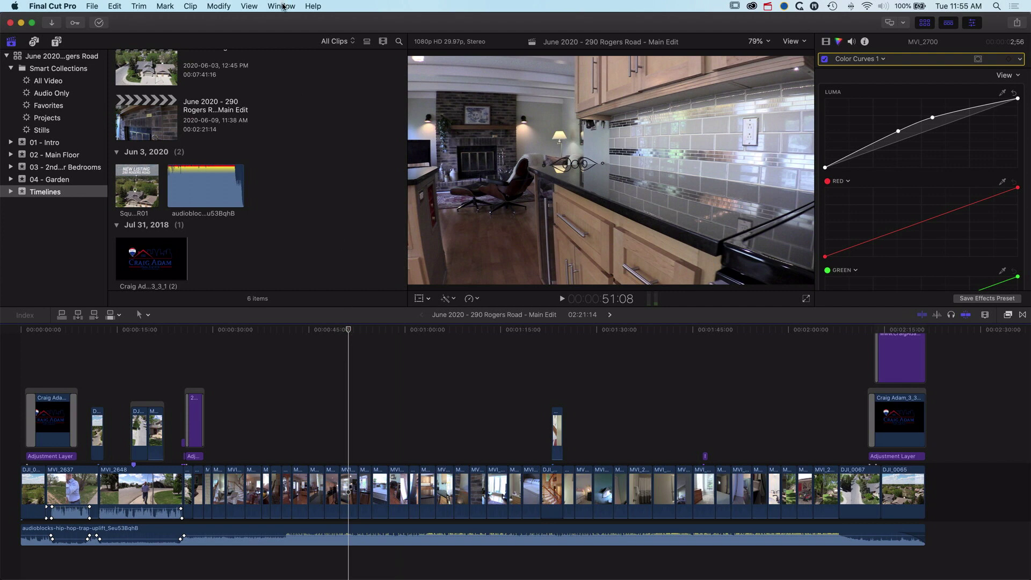
# Step: Switch the workspace to the Default layout from Window > Workspaces
pyautogui.click(282, 6)
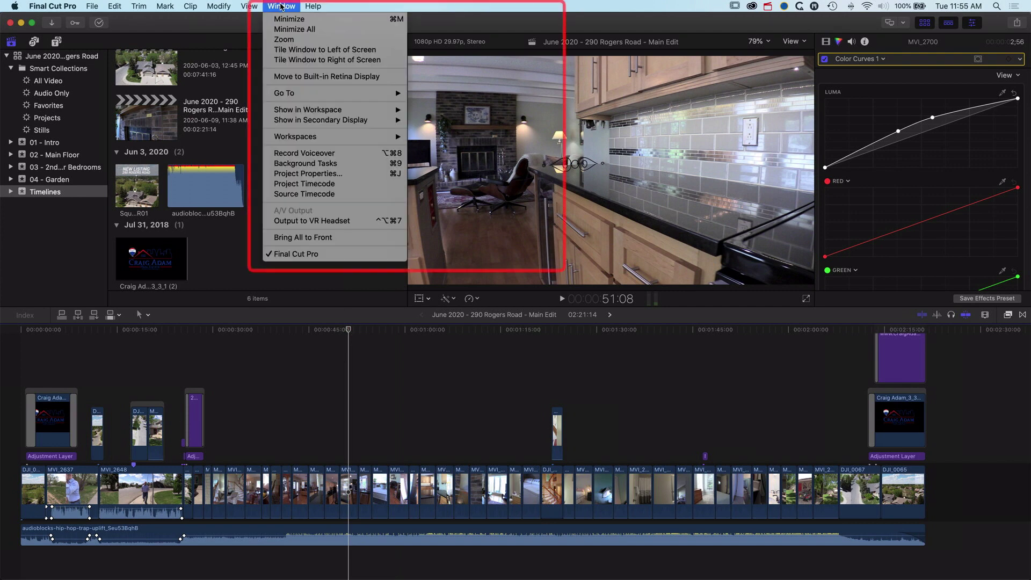
pyautogui.moveTo(311, 139)
pyautogui.click(453, 139)
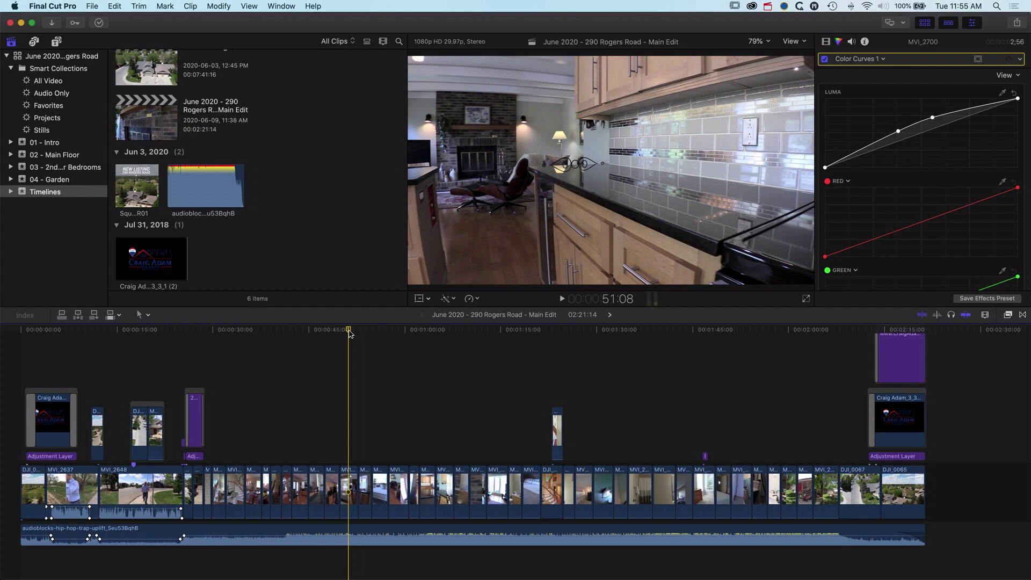
# Step: Show the left and right channel audio meters and widen their panel for easier reading
pyautogui.click(653, 303)
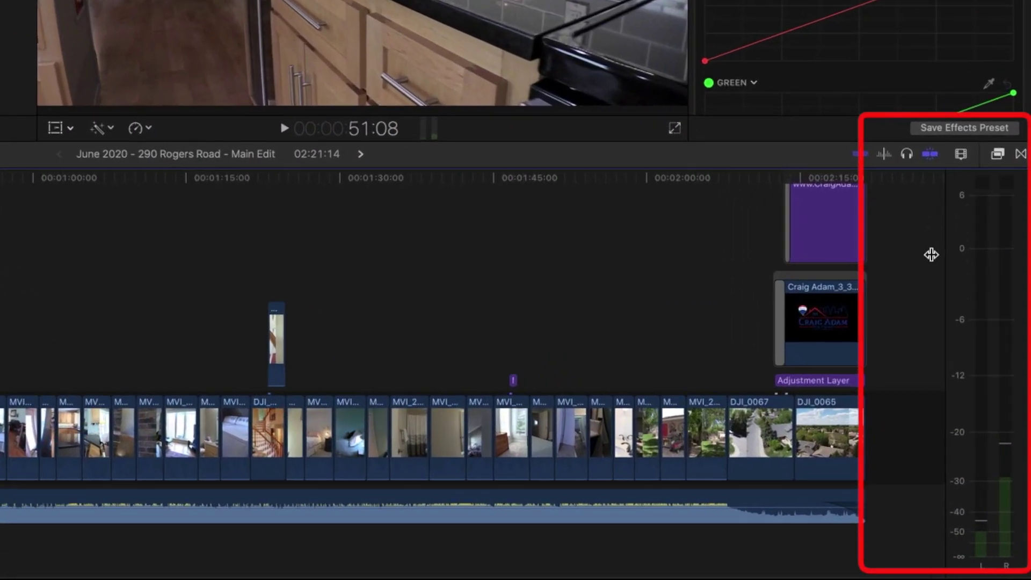
pyautogui.moveTo(930, 254); pyautogui.dragTo(888, 253)
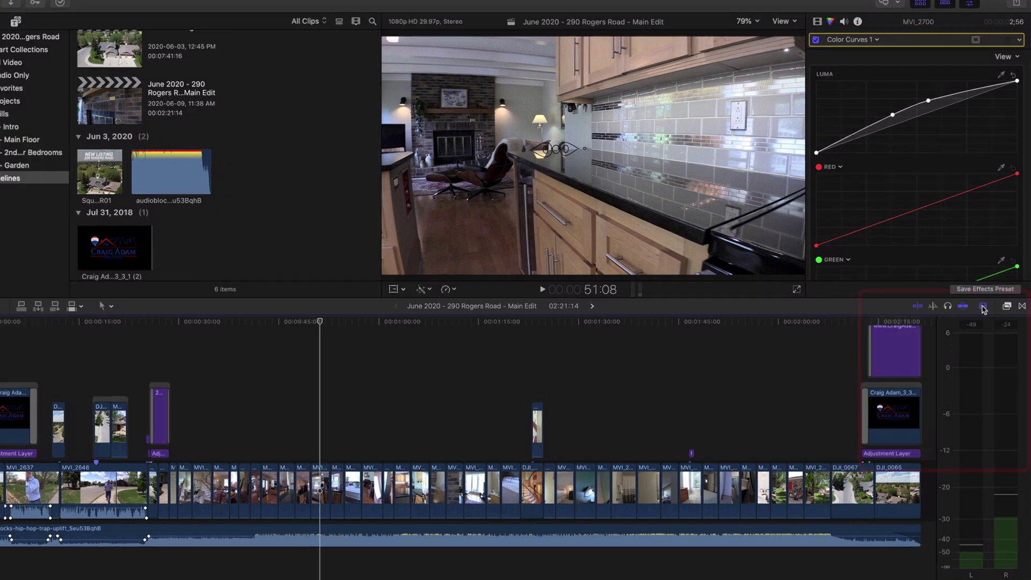
# Step: Step through the clip styles from waveforms-only to filmstrips without waveforms
pyautogui.click(985, 318)
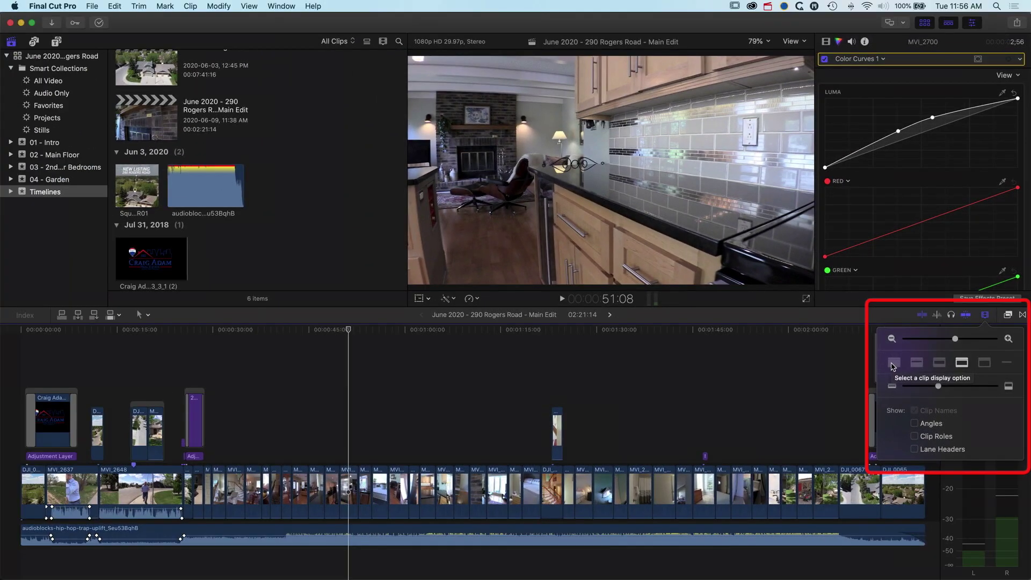
pyautogui.click(894, 364)
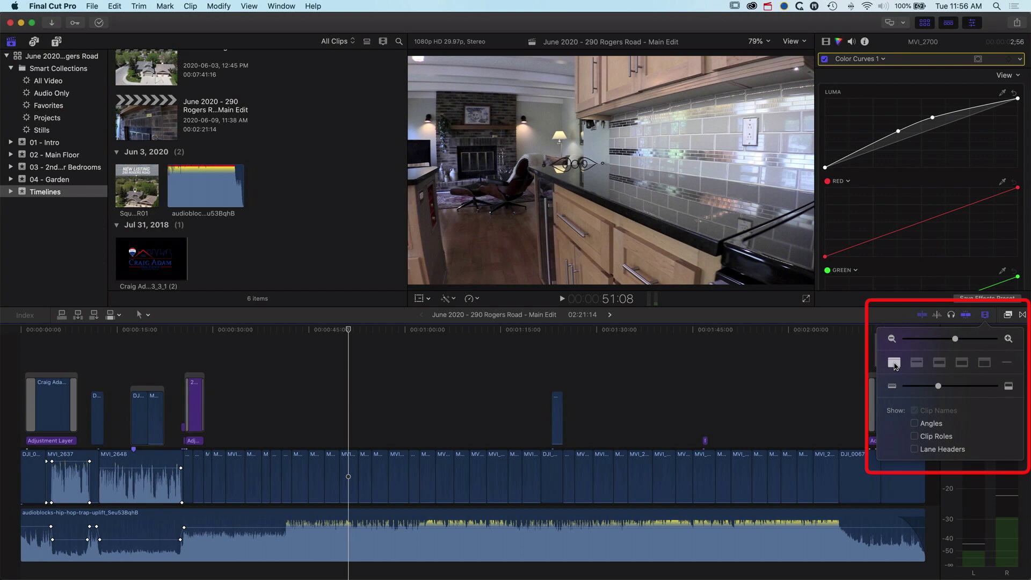
pyautogui.click(917, 363)
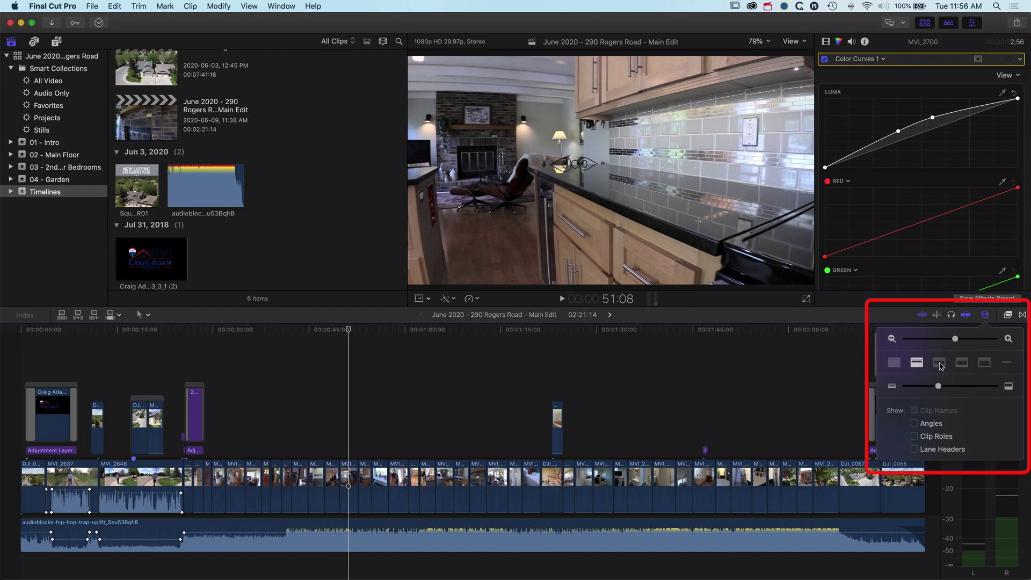
pyautogui.click(938, 364)
pyautogui.click(961, 363)
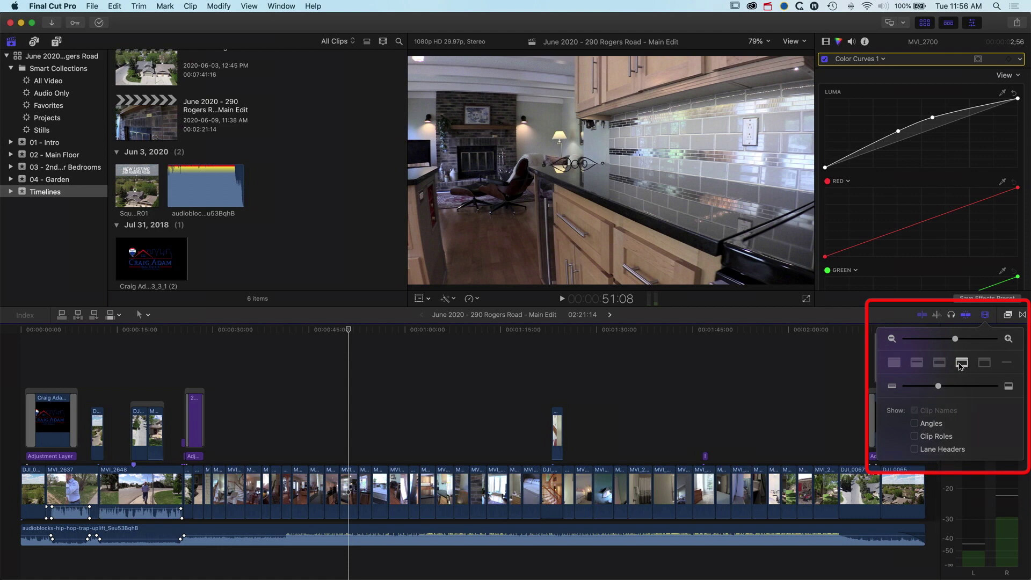
pyautogui.click(985, 364)
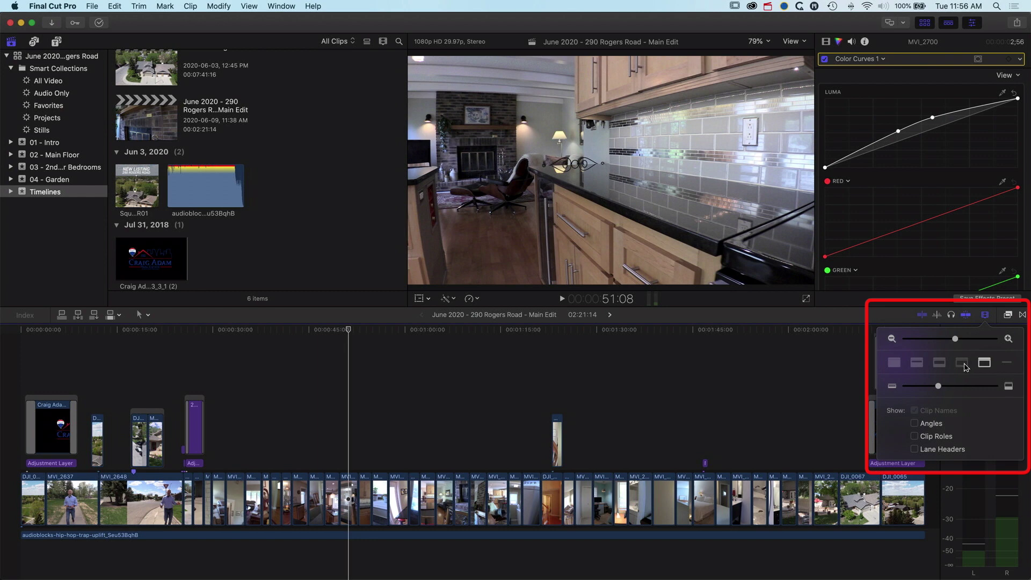
# Step: Cycle back through the styles and try name-only bars, ending on thumbnails with waveforms
pyautogui.click(964, 366)
pyautogui.click(939, 364)
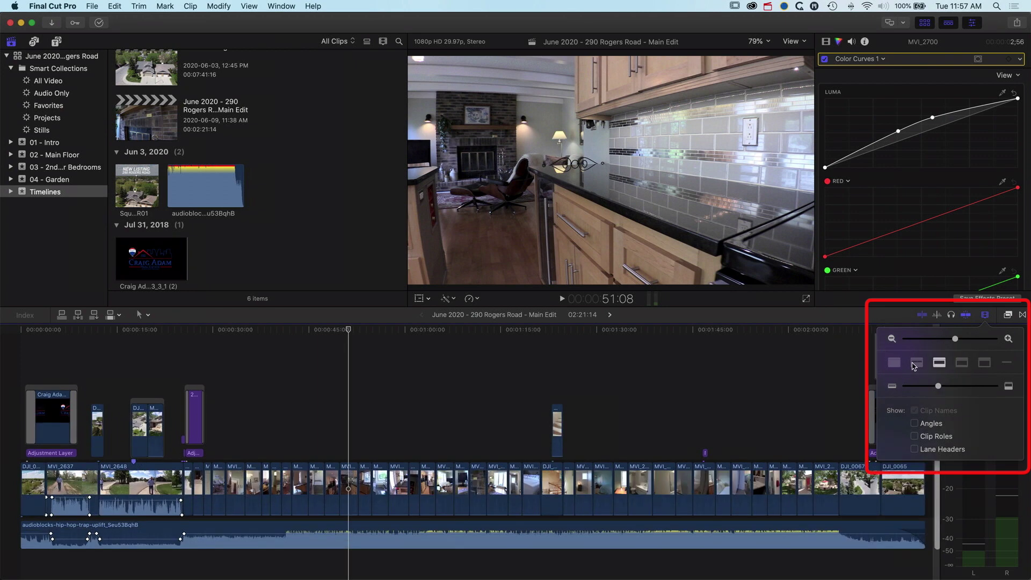
pyautogui.click(915, 364)
pyautogui.click(894, 363)
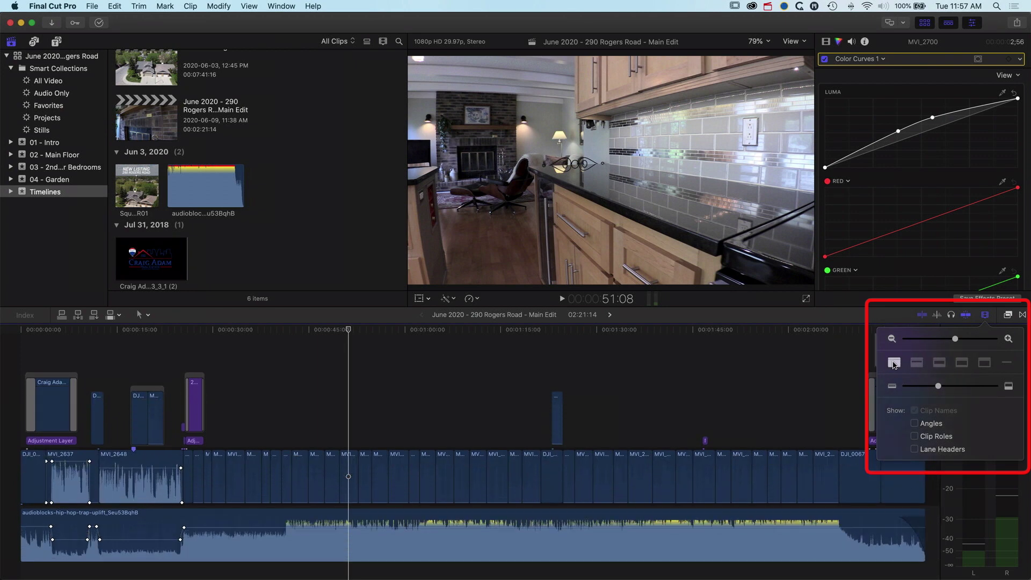
pyautogui.click(1007, 365)
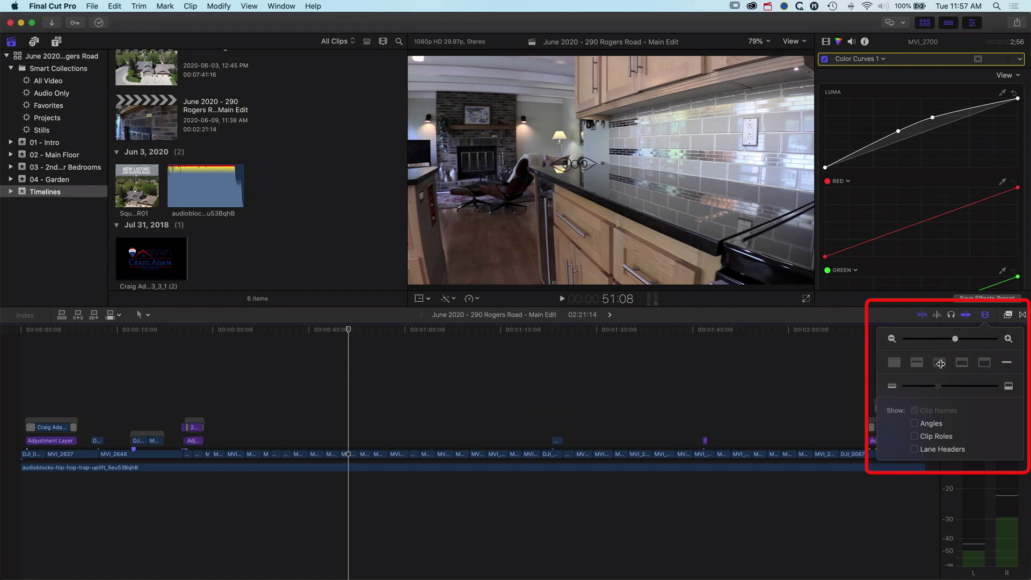
pyautogui.click(939, 364)
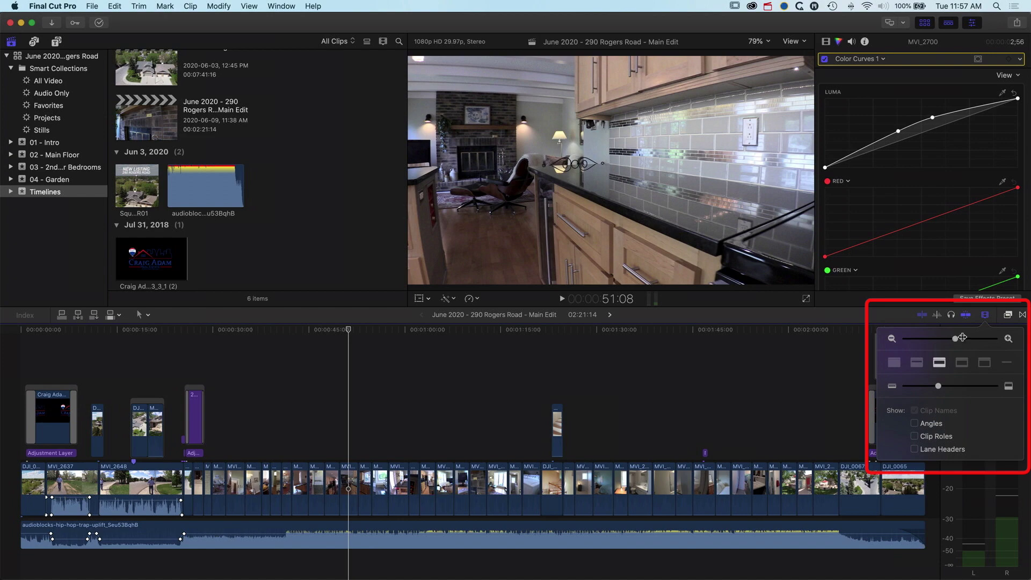
# Step: Zoom the timeline in, park the playhead near 1:00, and zoom in further around it
pyautogui.moveTo(954, 339)
pyautogui.mouseDown()
pyautogui.moveTo(968, 341)
pyautogui.moveTo(953, 340)
pyautogui.mouseUp()
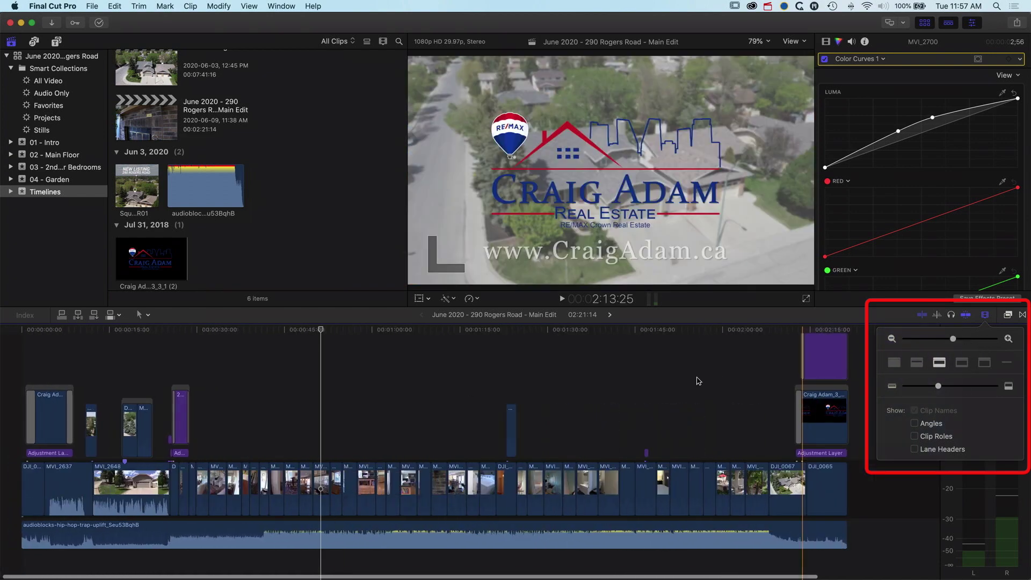
pyautogui.click(329, 331)
pyautogui.moveTo(328, 331); pyautogui.dragTo(365, 329)
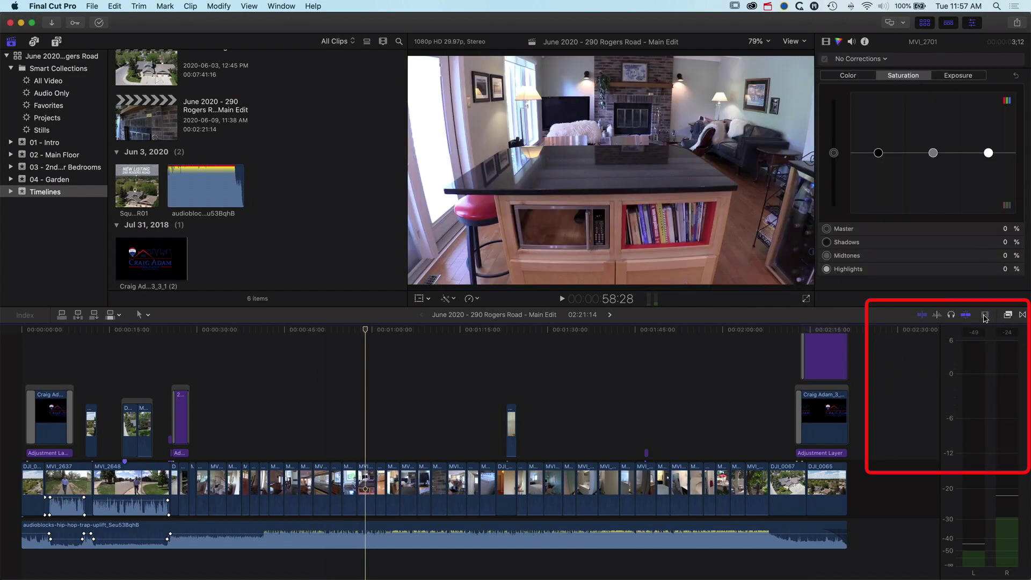
pyautogui.click(984, 315)
pyautogui.moveTo(952, 339); pyautogui.dragTo(970, 340)
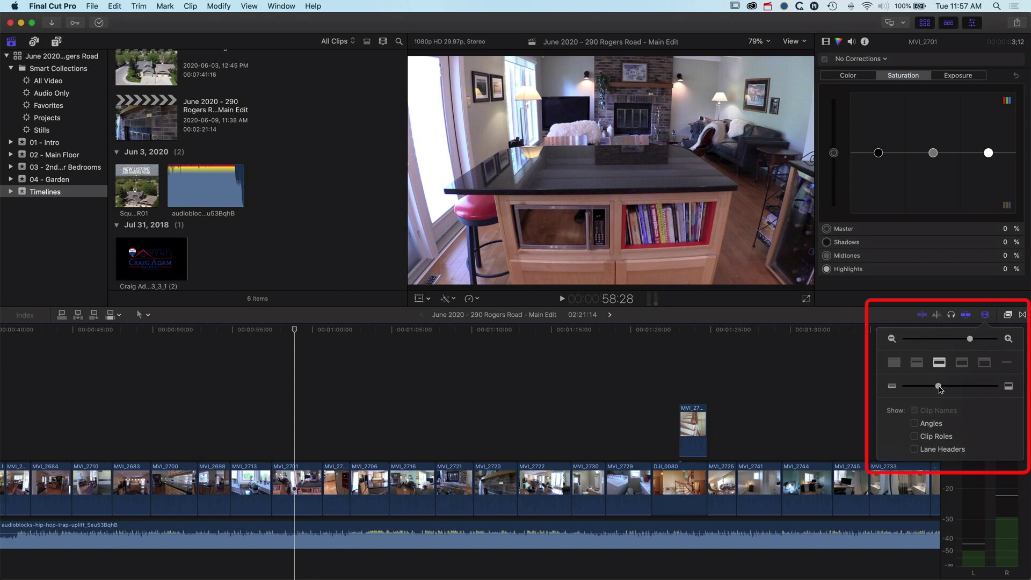
# Step: Make clips taller, switch them to waveforms only, and zoom further into the timeline
pyautogui.moveTo(939, 389)
pyautogui.mouseDown()
pyautogui.moveTo(926, 387)
pyautogui.moveTo(952, 389)
pyautogui.mouseUp()
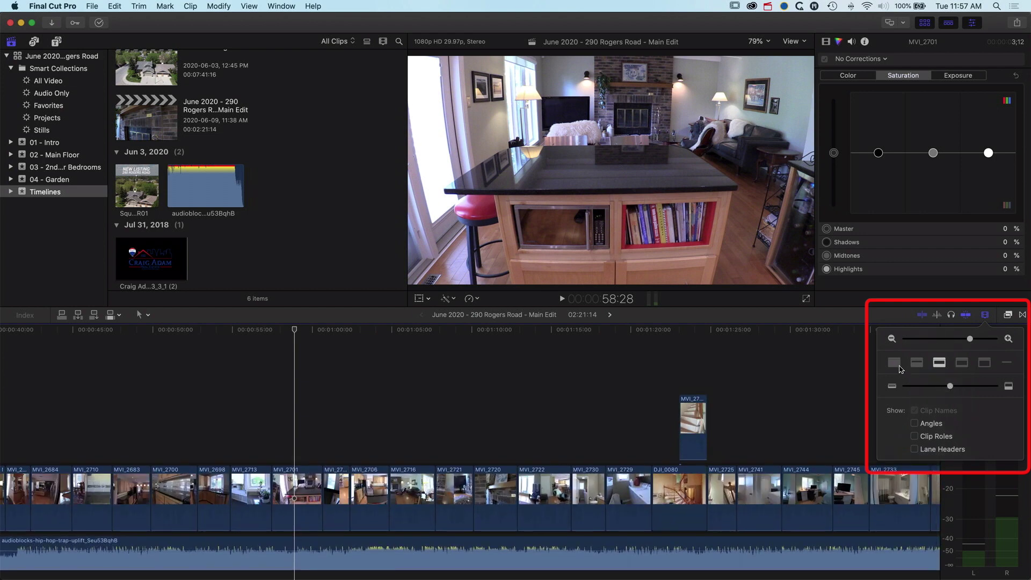
pyautogui.click(917, 368)
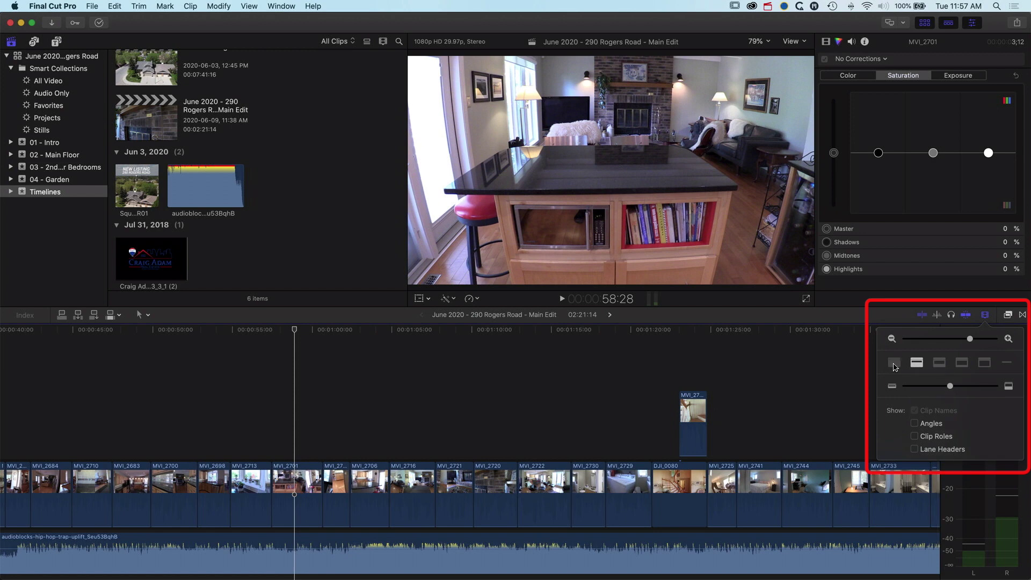
pyautogui.click(894, 363)
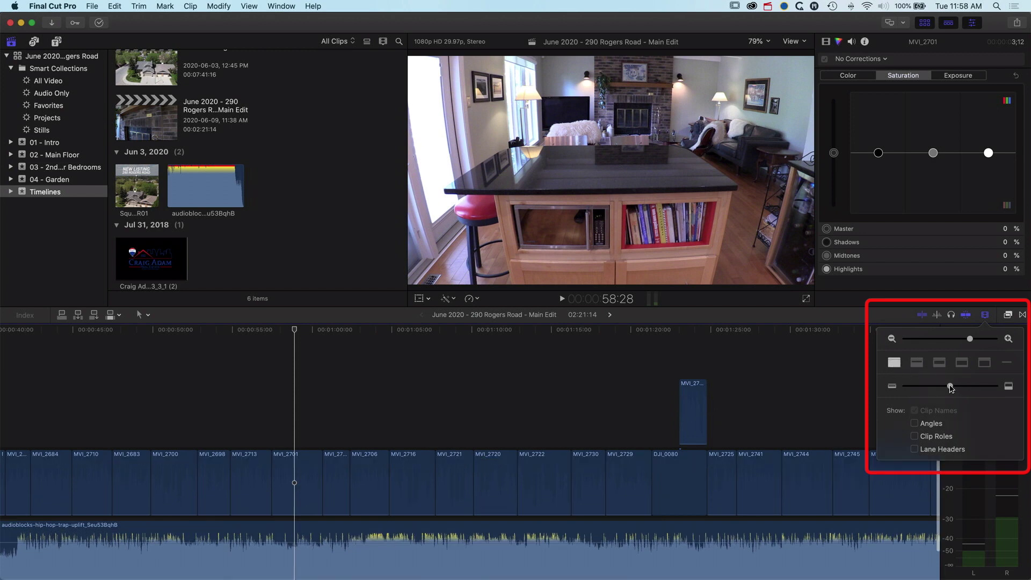
pyautogui.moveTo(969, 339); pyautogui.dragTo(977, 342)
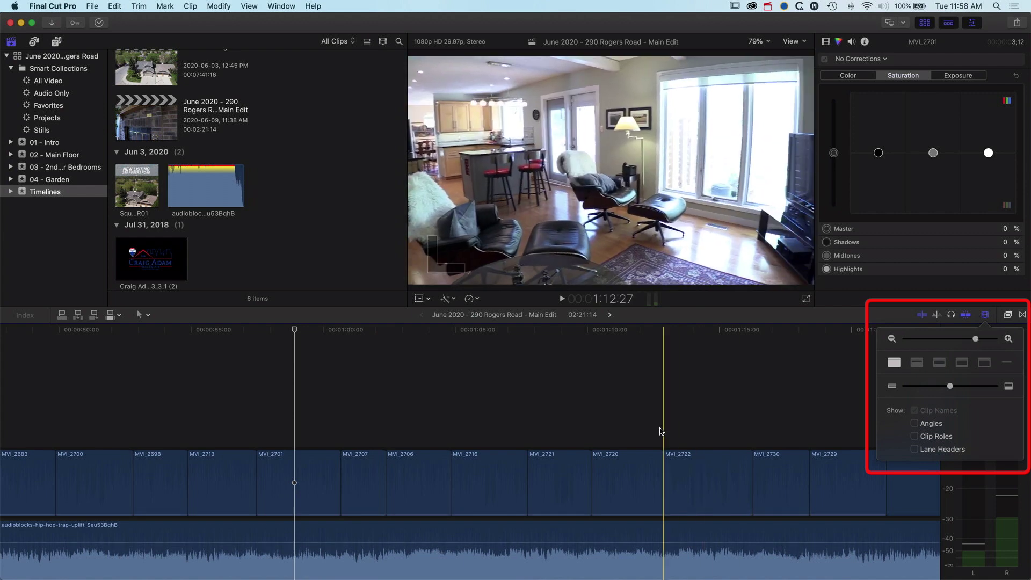
pyautogui.scroll(-2, 666, 403)
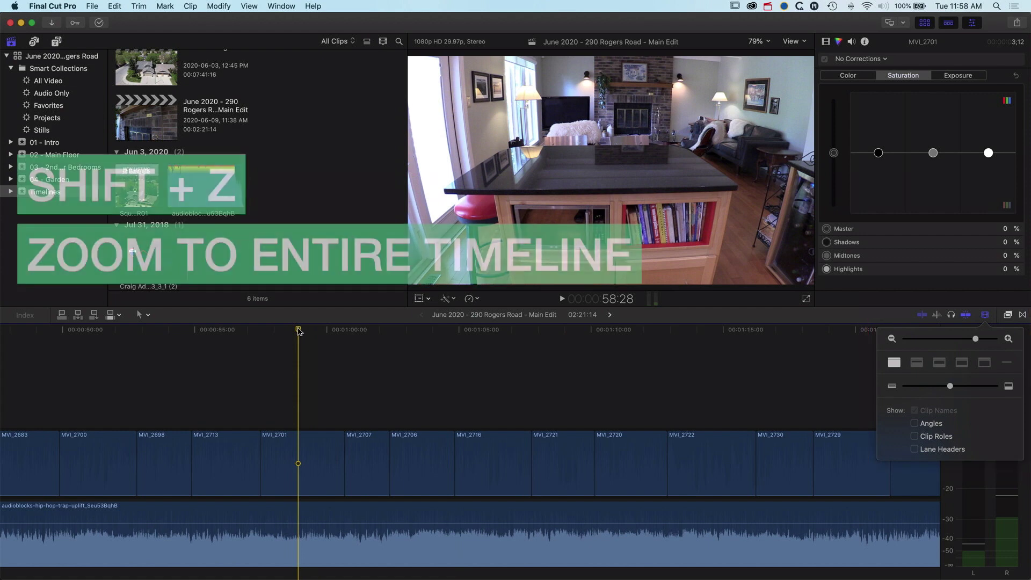
# Step: Fit the project with Shift+Z and switch clips to filmstrip thumbnails with waveforms
pyautogui.hotkey('shift', 'z')
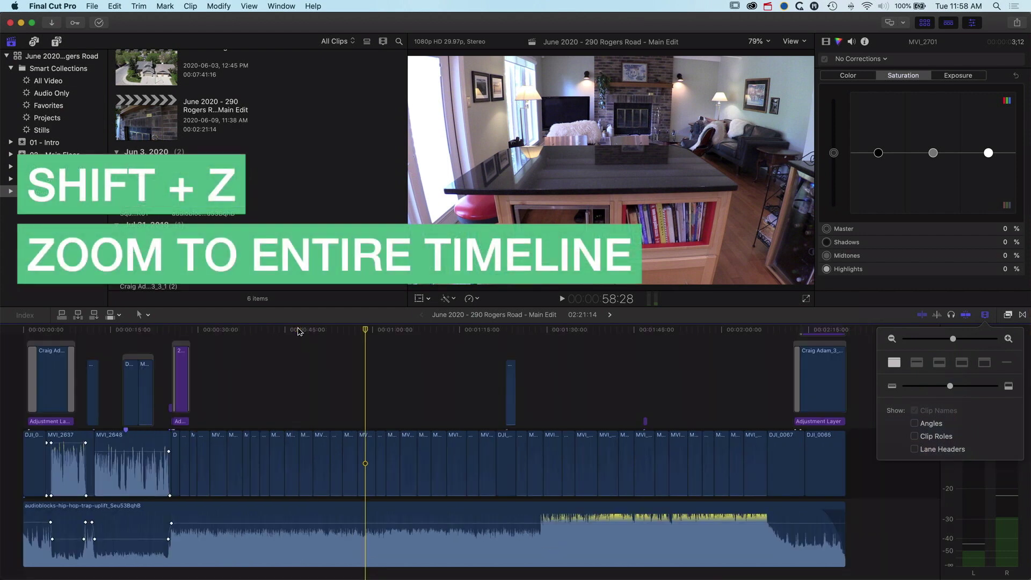
pyautogui.click(941, 362)
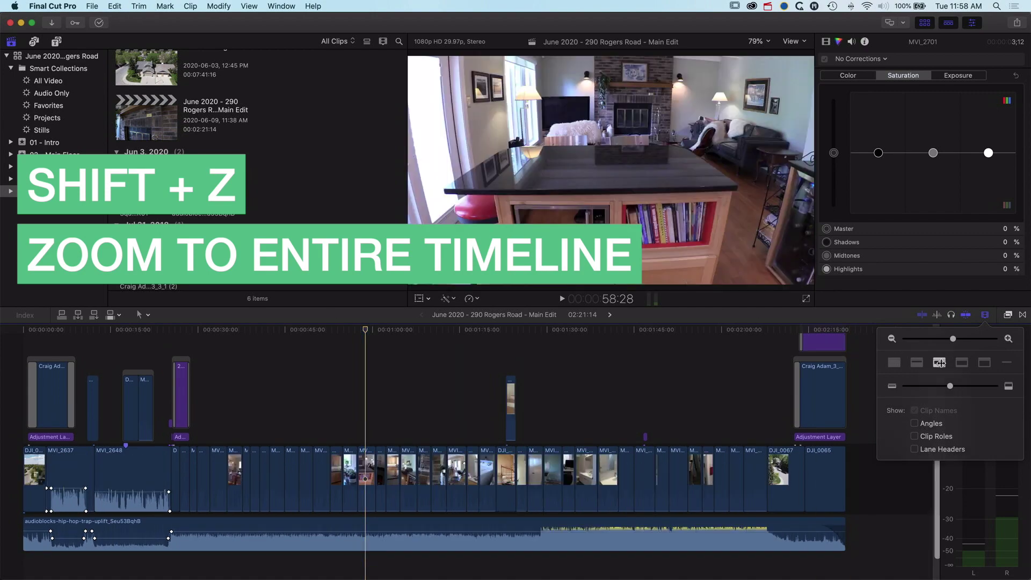
pyautogui.click(887, 319)
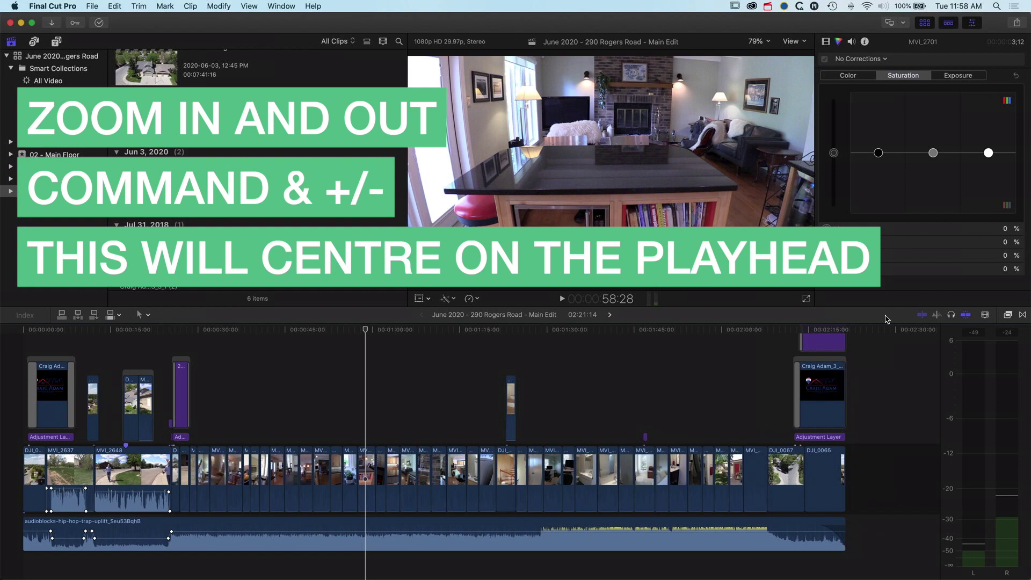
pyautogui.press('super+equal')
pyautogui.press('super+equal')
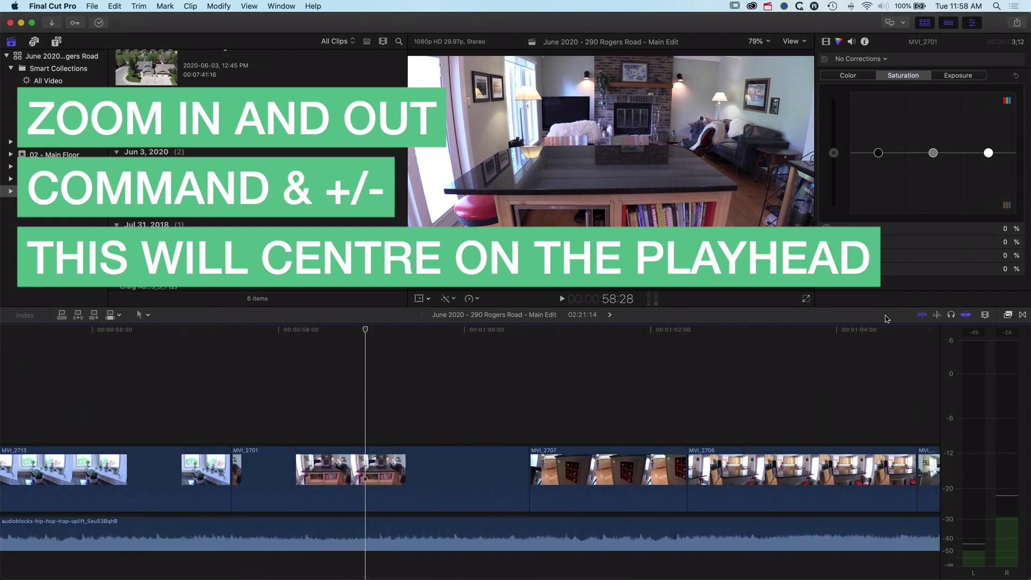
pyautogui.press('super+minus')
pyautogui.press('super+minus')
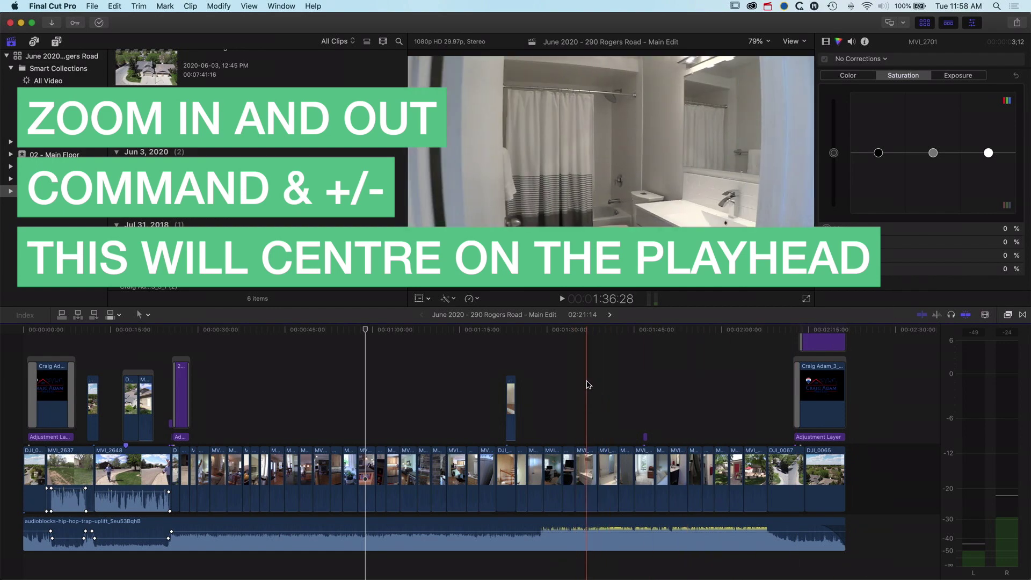
pyautogui.press('super+equal')
pyautogui.press('super+equal')
pyautogui.press('super+equal')
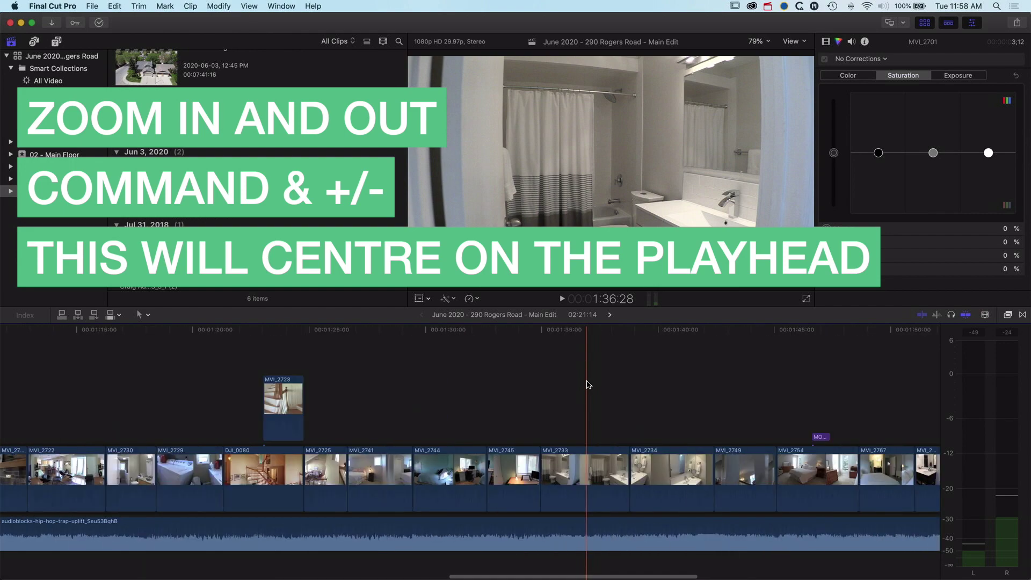
pyautogui.press('super+minus')
pyautogui.press('super+minus')
pyautogui.press('super+minus')
pyautogui.press('super+equal')
pyautogui.press('super+equal')
pyautogui.press('super+equal')
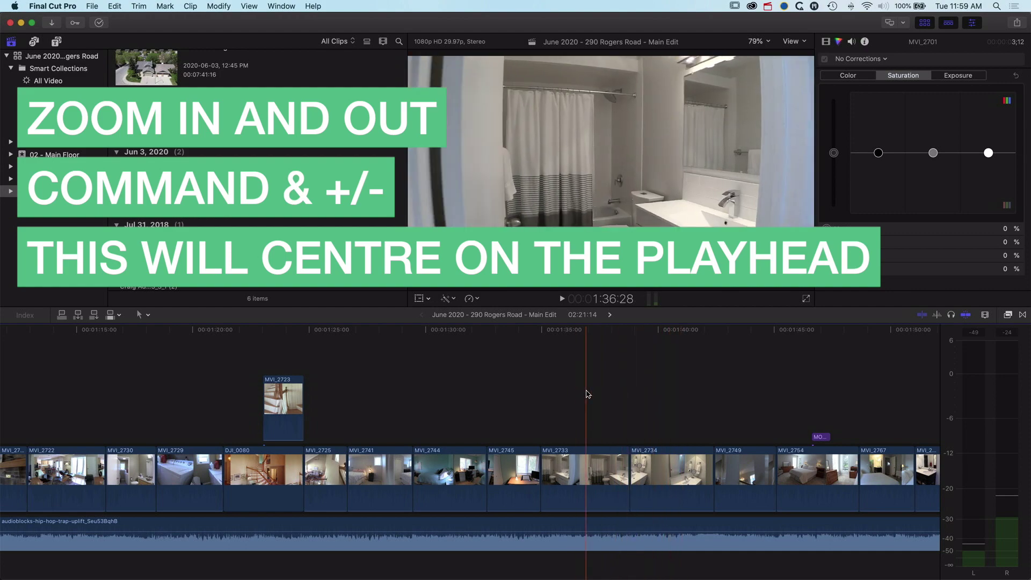
pyautogui.press('super+equal')
pyautogui.press('super+minus')
pyautogui.press('super+minus')
pyautogui.press('super+equal')
pyautogui.press('super+minus')
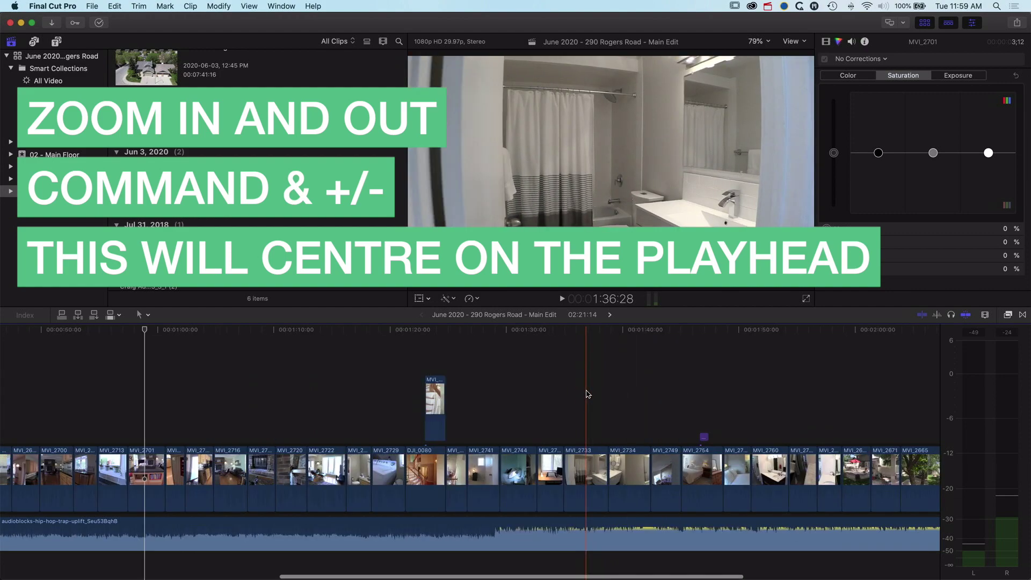
pyautogui.press('super+minus')
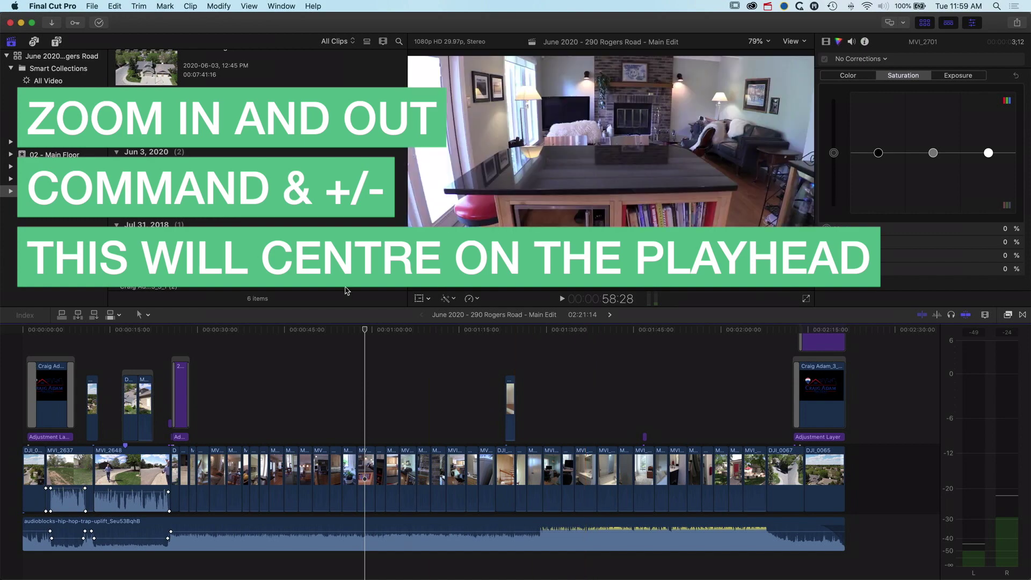
pyautogui.press('super+equal')
pyautogui.press('super+equal')
pyautogui.press('super+equal')
pyautogui.press('super+equal')
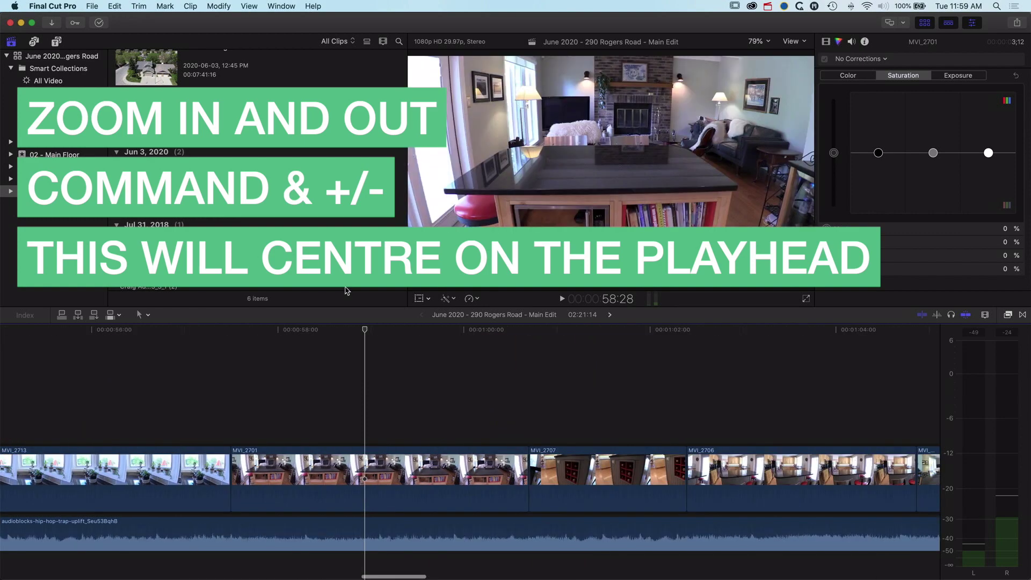
pyautogui.press('super+minus')
pyautogui.press('super+minus')
pyautogui.press('super+minus')
pyautogui.press('super+minus')
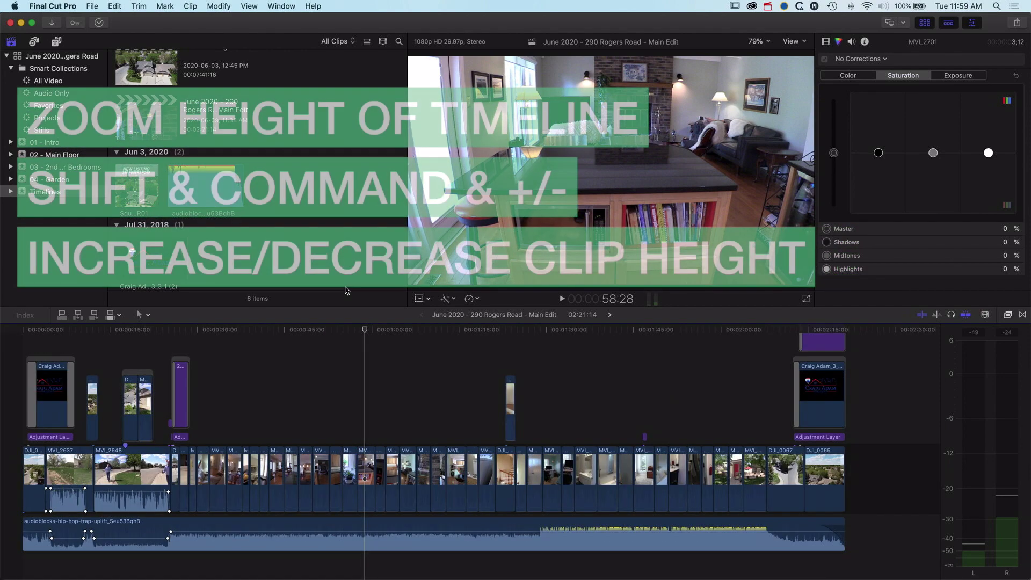
# Step: Adjust clip height with Shift+Command+Plus/Minus, ending two notches taller than before
pyautogui.press('super+shift+equal')
pyautogui.press('super+shift+equal')
pyautogui.press('super+shift+equal')
pyautogui.press('super+shift+equal')
pyautogui.press('super+shift+equal')
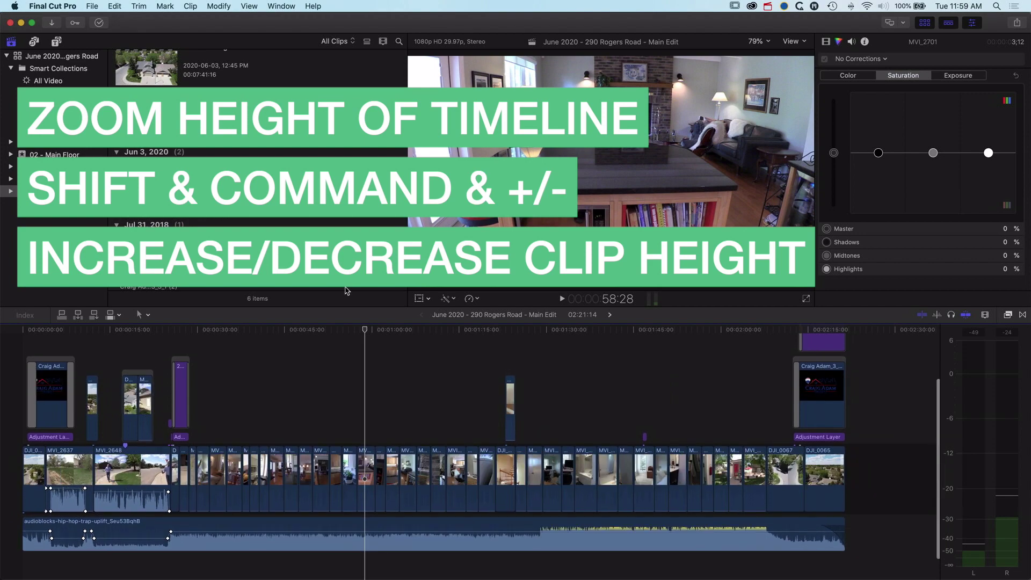
pyautogui.press('shift+super+minus')
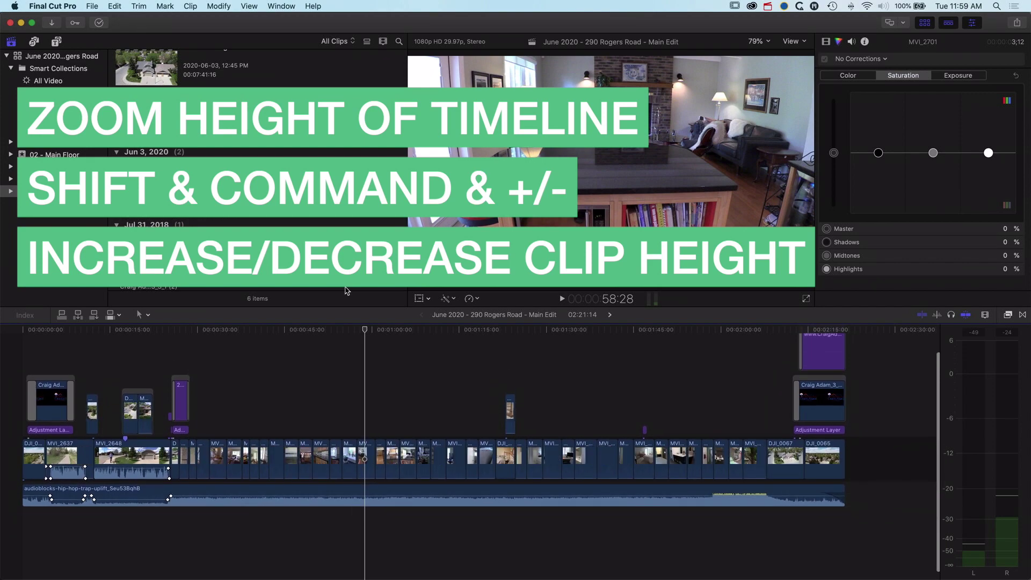
pyautogui.press('shift+super+minus')
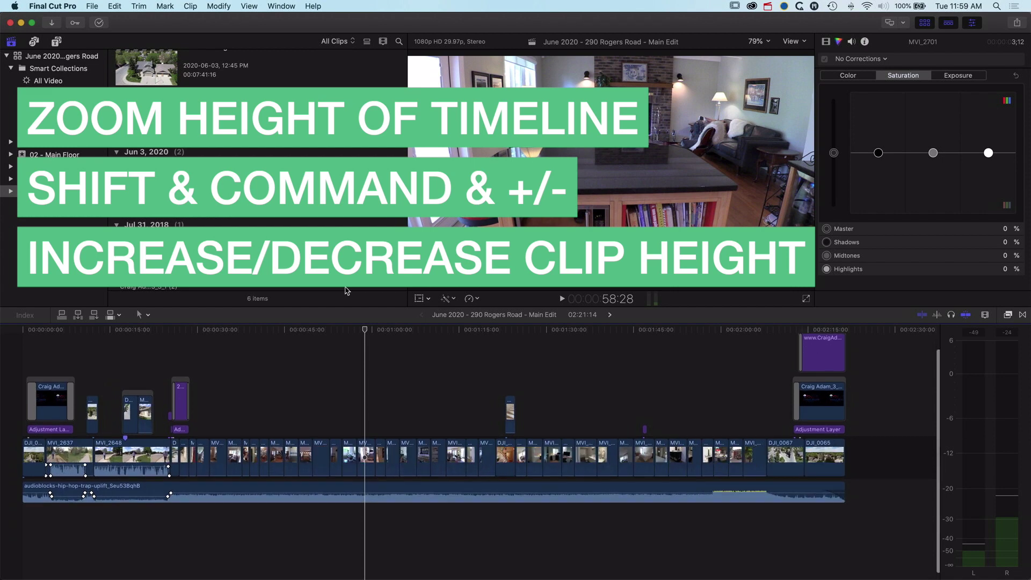
pyautogui.press('shift+super+equal')
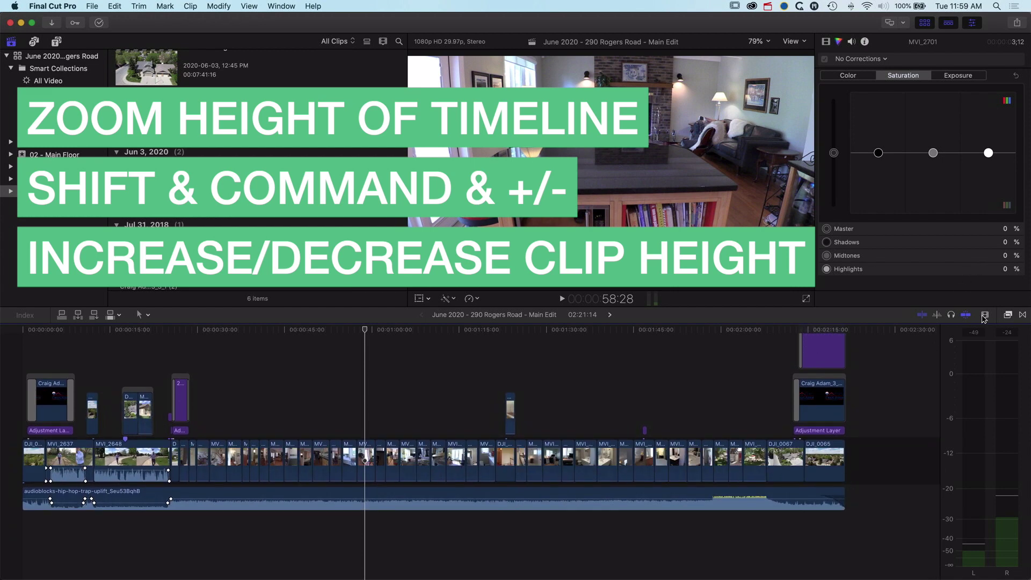
pyautogui.click(984, 316)
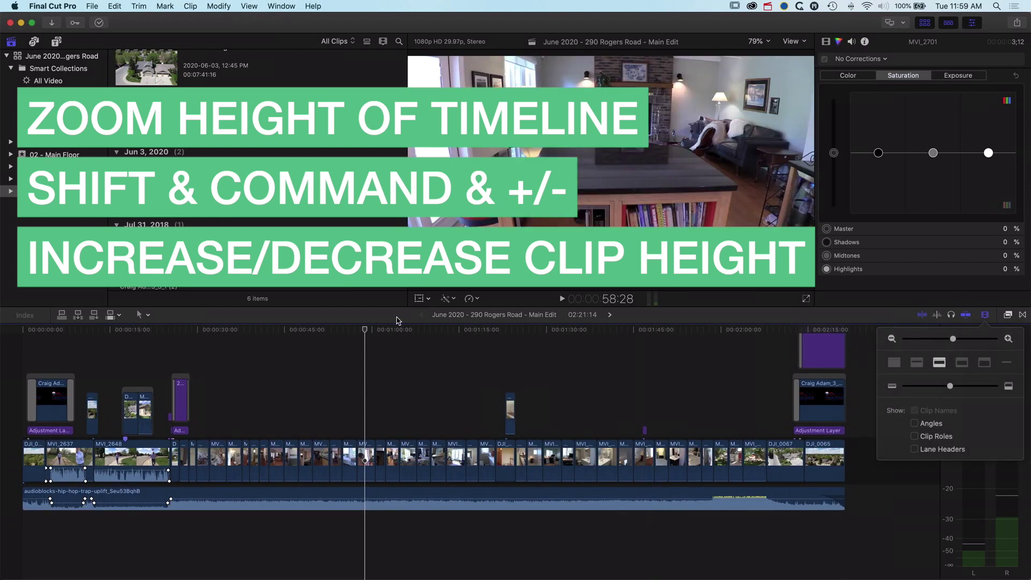
pyautogui.click(375, 321)
pyautogui.press('shift+super+equal')
pyautogui.press('shift+super+equal')
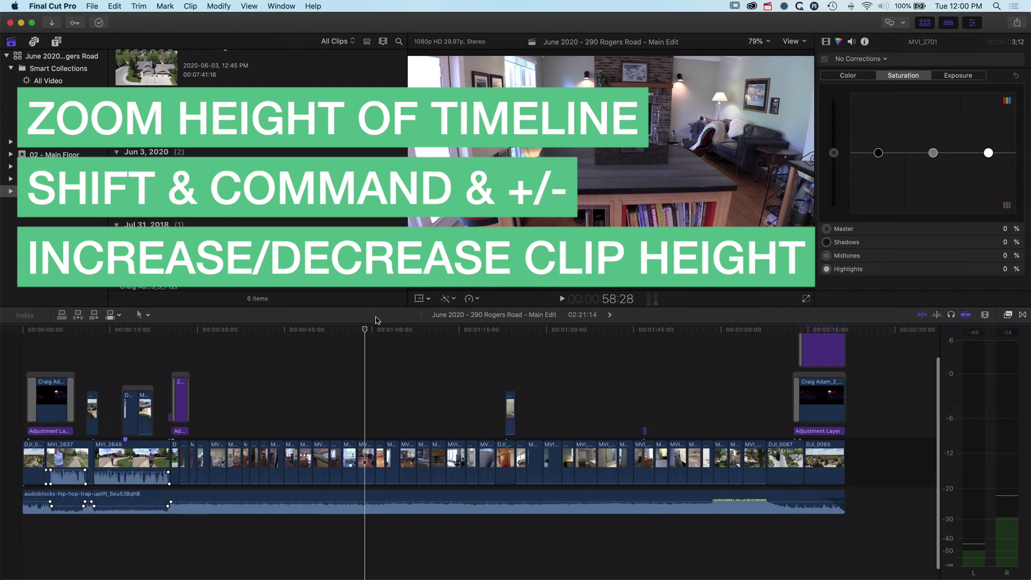
pyautogui.press('shift+super+equal')
pyautogui.press('shift+super+equal')
# Step: Zoom the timeline in one step and out two, then raise the clip height once more
pyautogui.press('super+equal')
pyautogui.press('super+equal')
pyautogui.press('super+equal')
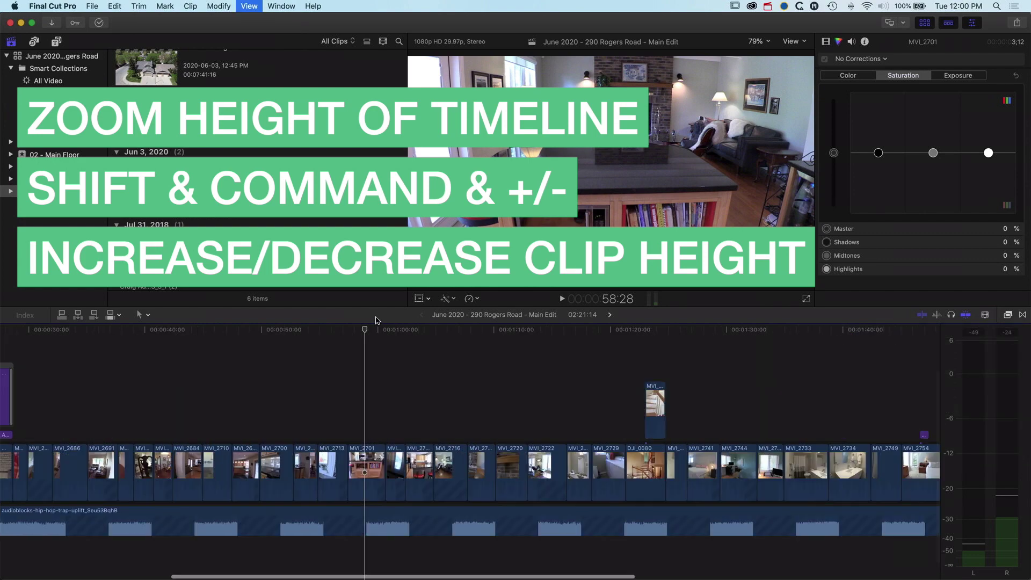
pyautogui.press('super+minus')
pyautogui.press('super+minus')
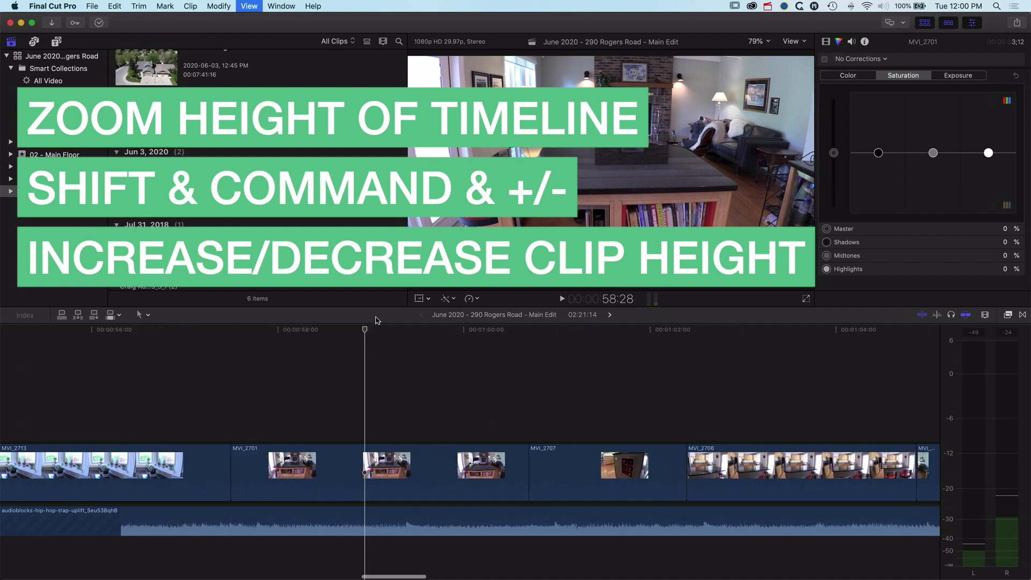
pyautogui.press('super+minus')
pyautogui.press('shift+super+equal')
pyautogui.press('shift+super+equal')
pyautogui.press('shift+super+equal')
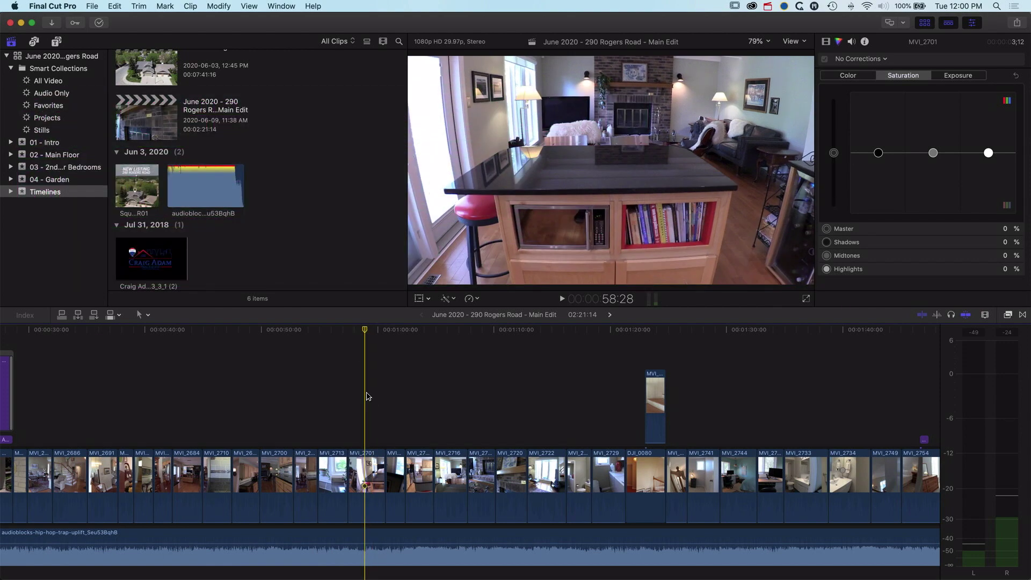
# Step: Zoom out one step with Command+Minus to show the whole project at the taller clip height
pyautogui.press('super+minus')
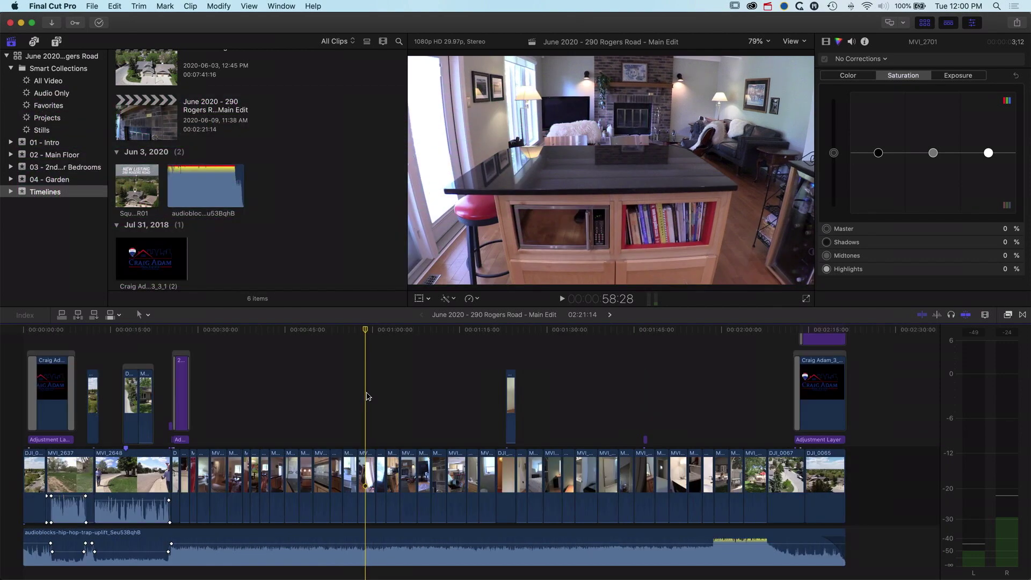